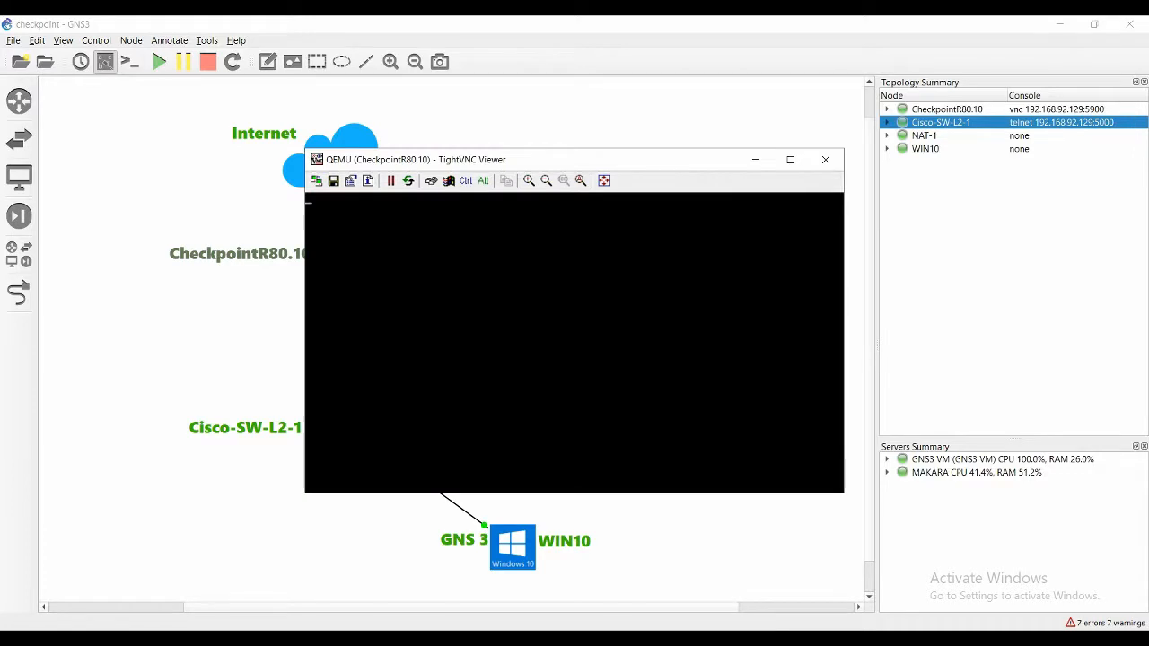
Move the firewall console clear of the topology and begin installing Gaia R80.10, accepting the proposed disk partition sizes
left_click_drag(575, 160, 877, 29)
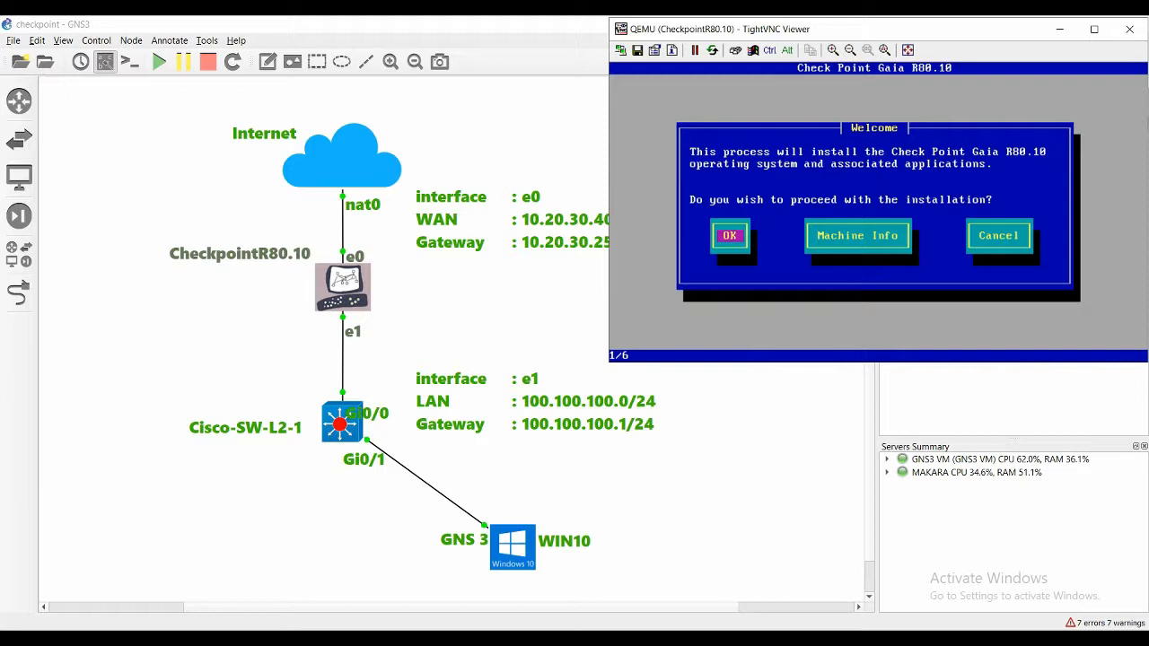
key("Return")
key("Return")
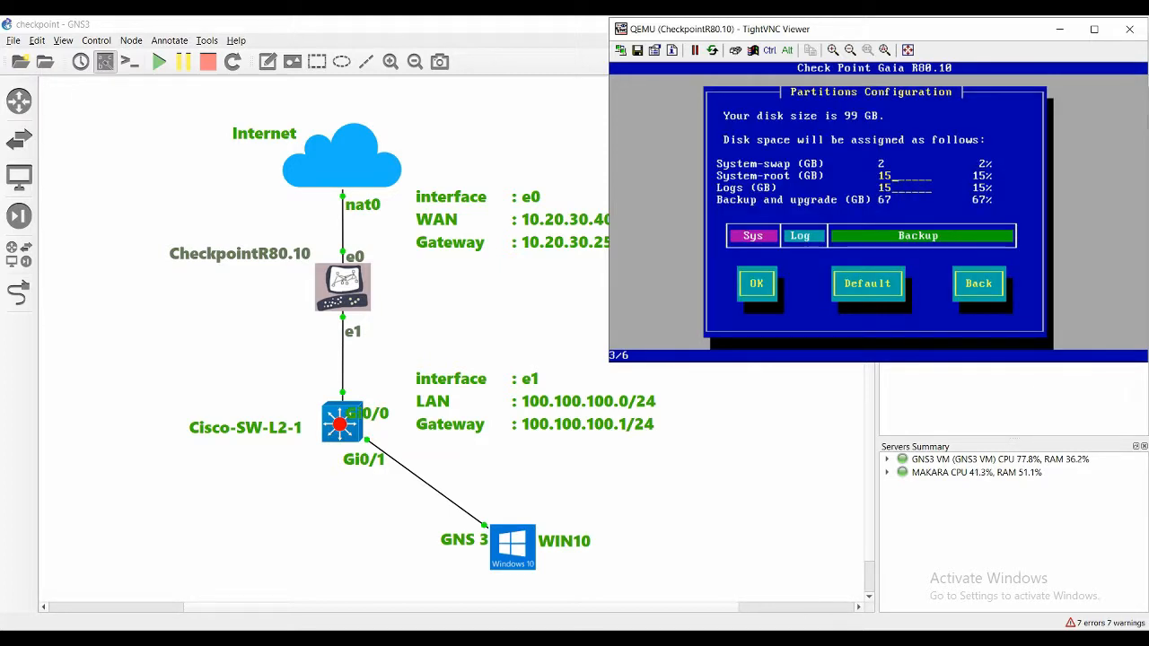
key("Tab")
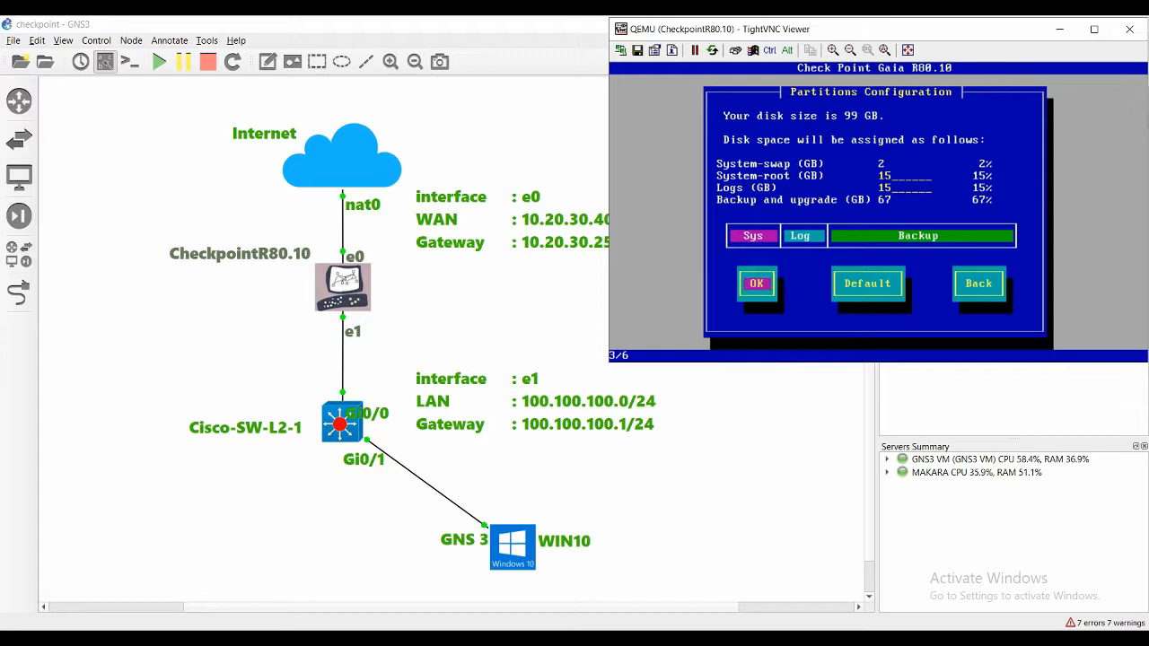
key("Return")
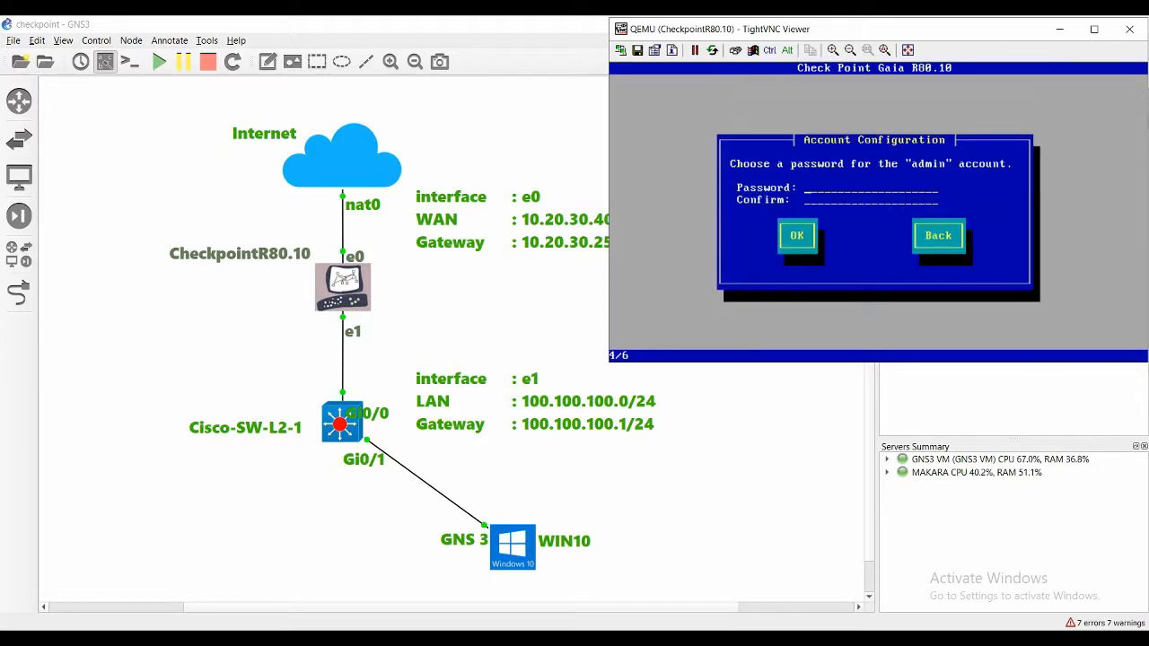
Enter and confirm the password for the admin account, and accept the account configuration
type("****")
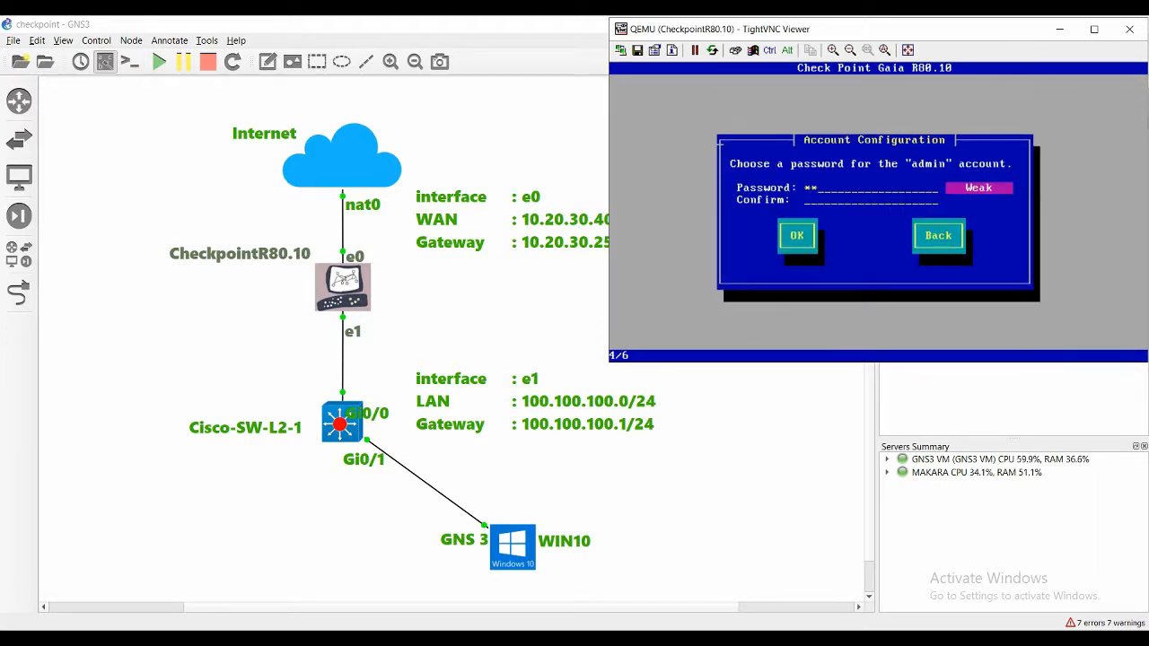
type("****")
key("Tab")
type("********")
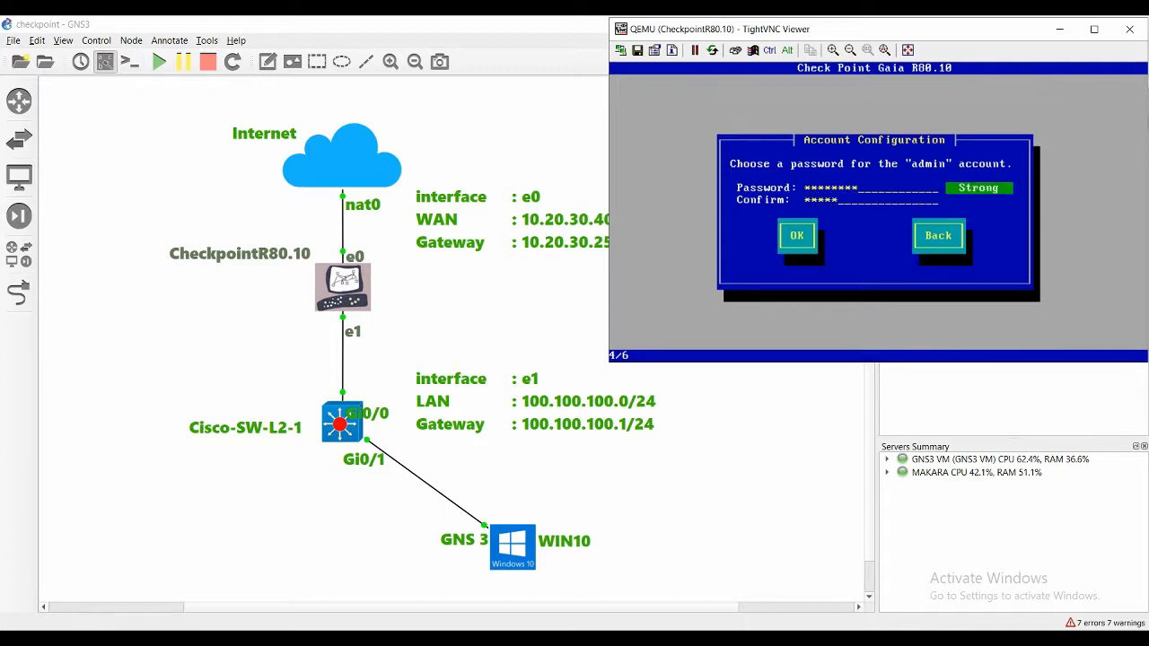
key("Tab")
key("Return")
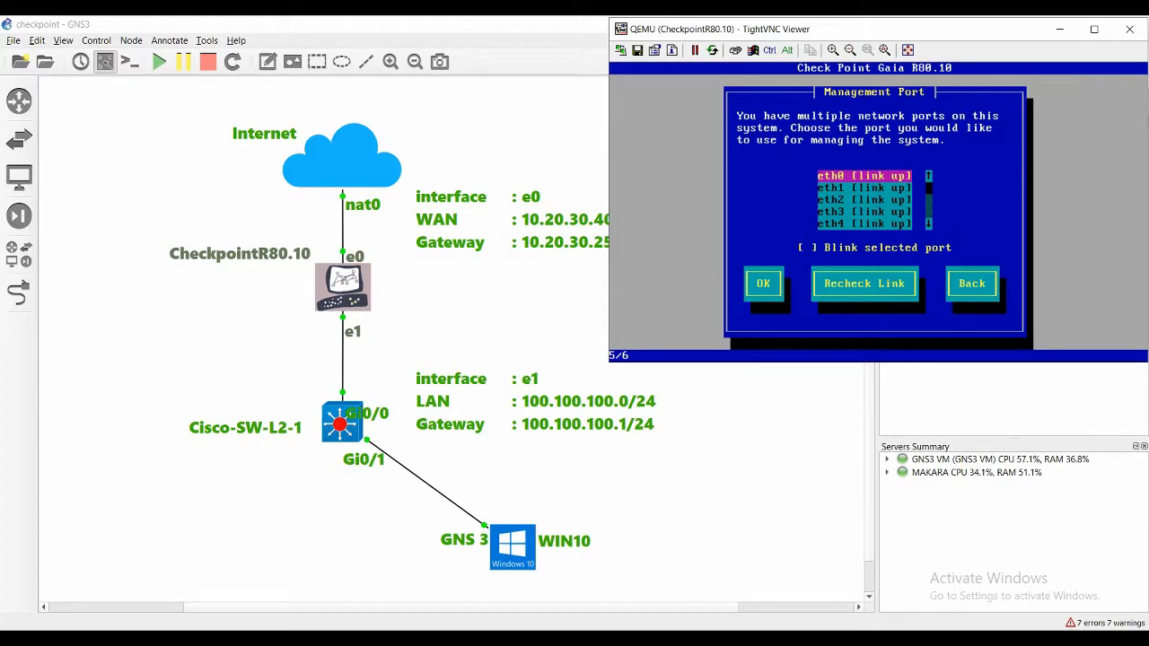
Choose eth1 as the management port
key("Tab")
key("Tab")
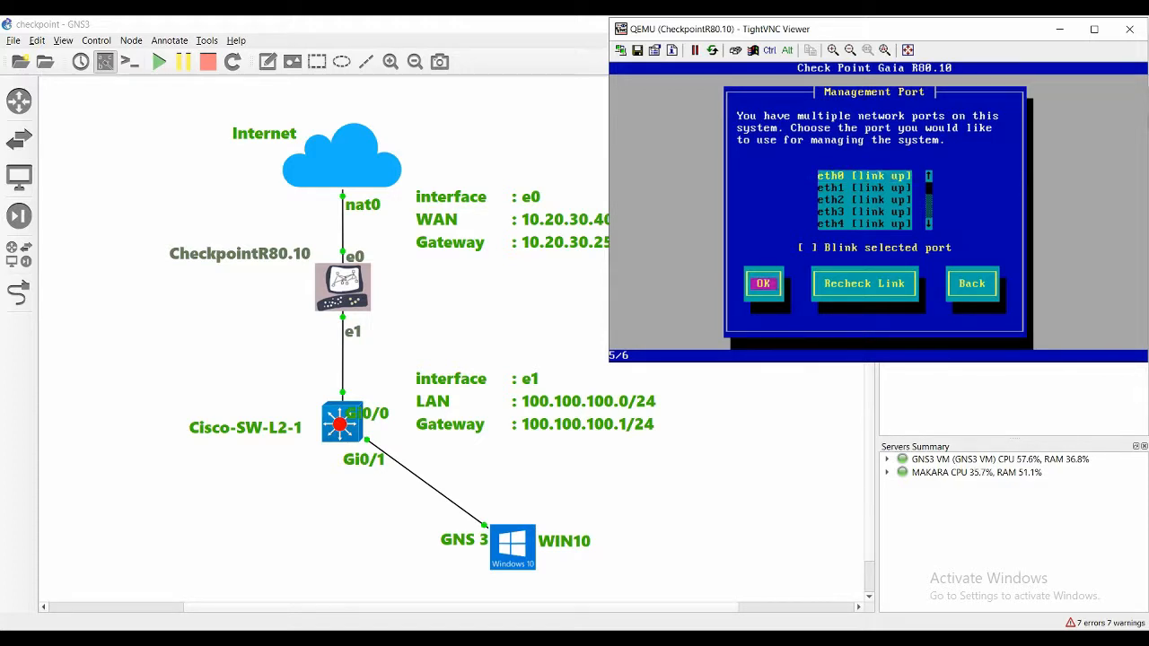
key("Tab")
key("Tab")
key("Tab")
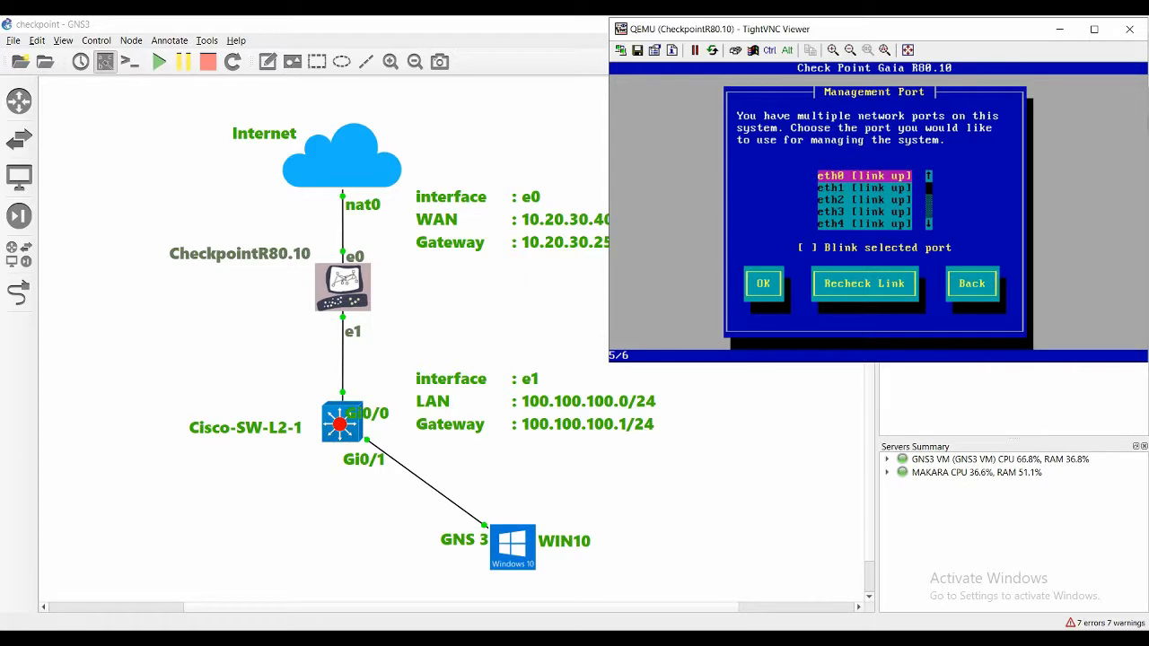
key("Down")
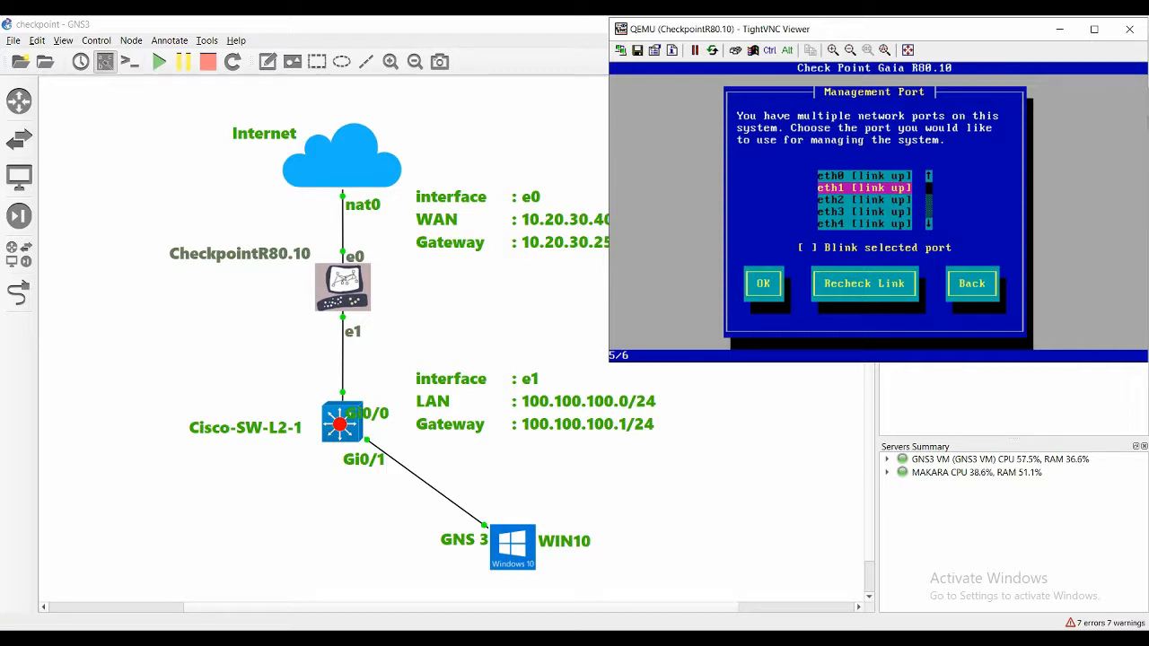
key("Return")
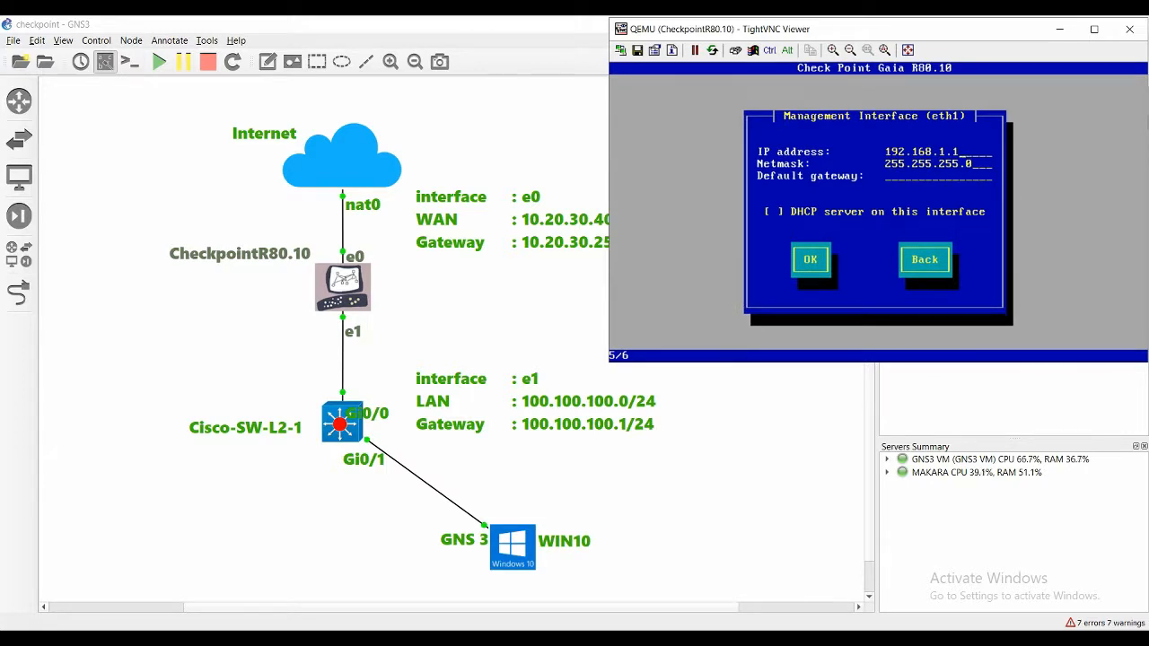
Set the IP address of management interface eth1 to 100.100.100.100
key("BackSpace")
key("BackSpace")
key("BackSpace")
key("BackSpace")
key("BackSpace")
key("BackSpace")
key("BackSpace")
key("BackSpace")
key("BackSpace")
key("BackSpace")
key("BackSpace")
type("100.100.100.100")
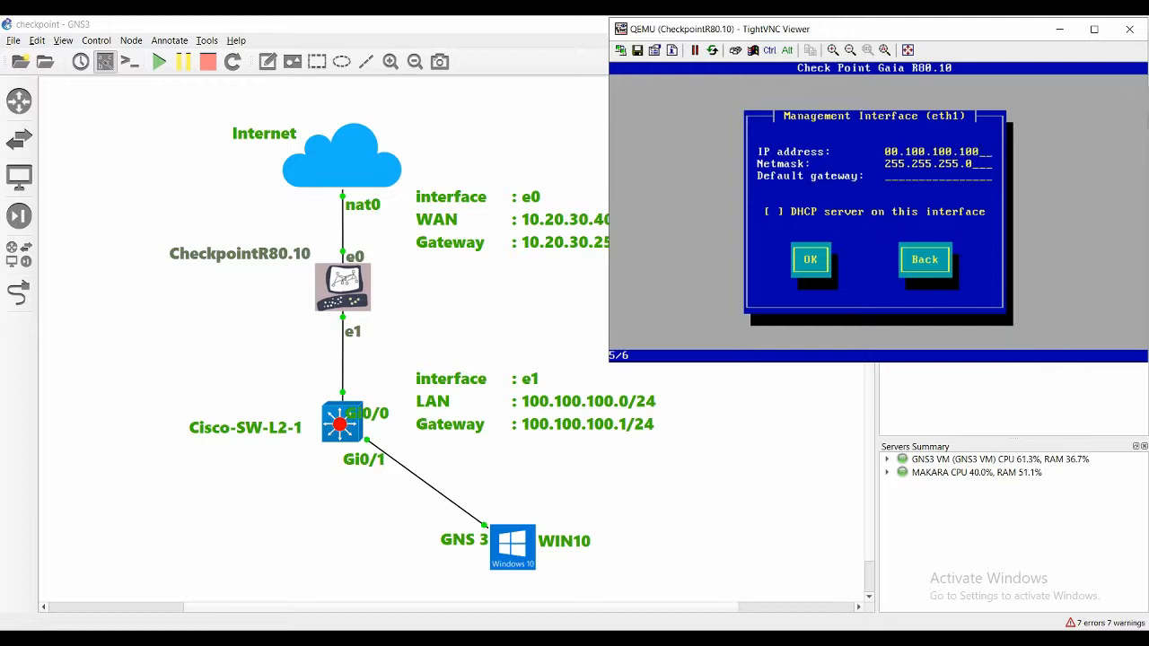
Set the eth1 default gateway to 100.100.100.1, accept the interface settings and confirm formatting of the hard drives
key("Tab")
key("BackSpace")
key("BackSpace")
key("BackSpace")
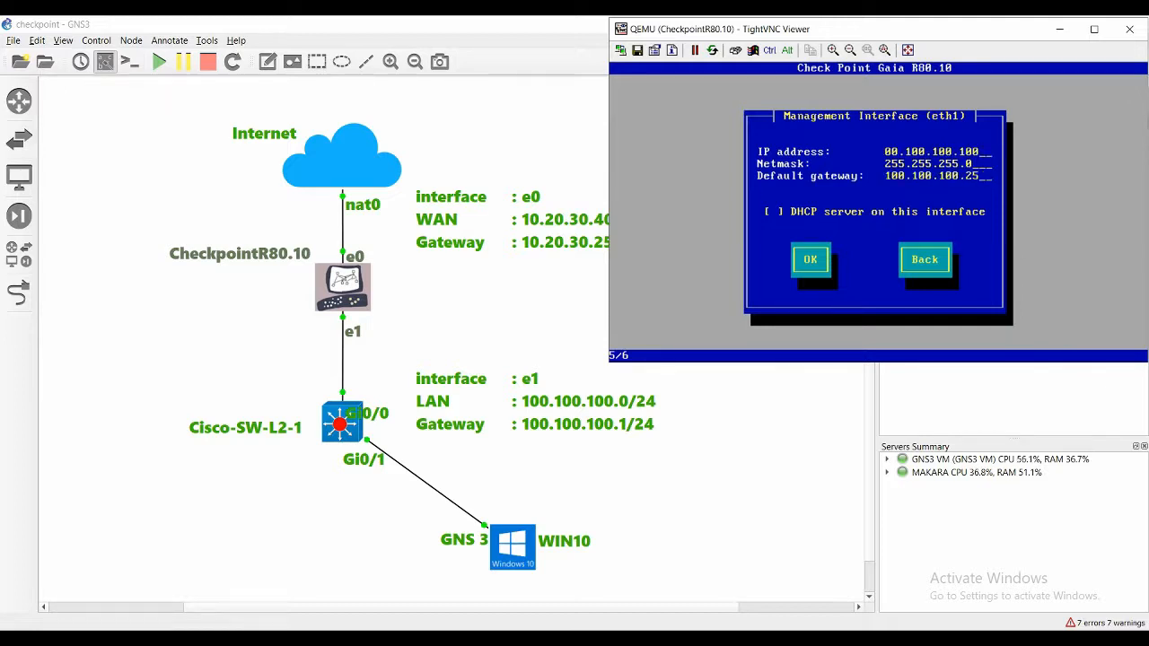
type("1")
key("Tab")
key("Tab")
key("Return")
key("Tab")
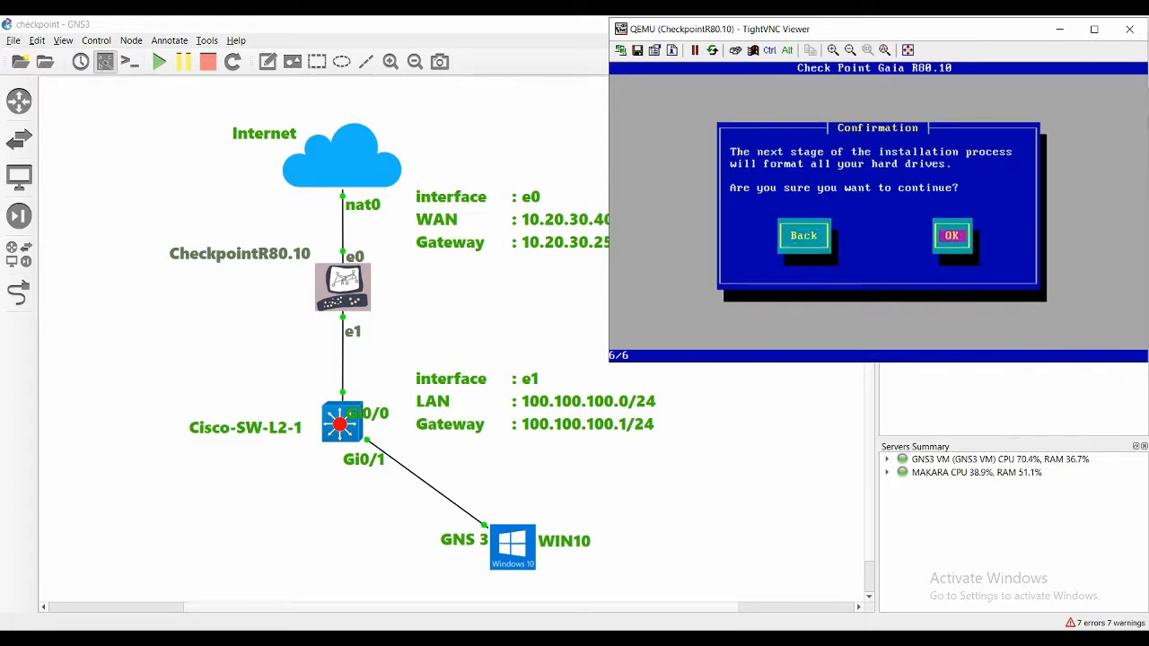
key("Return")
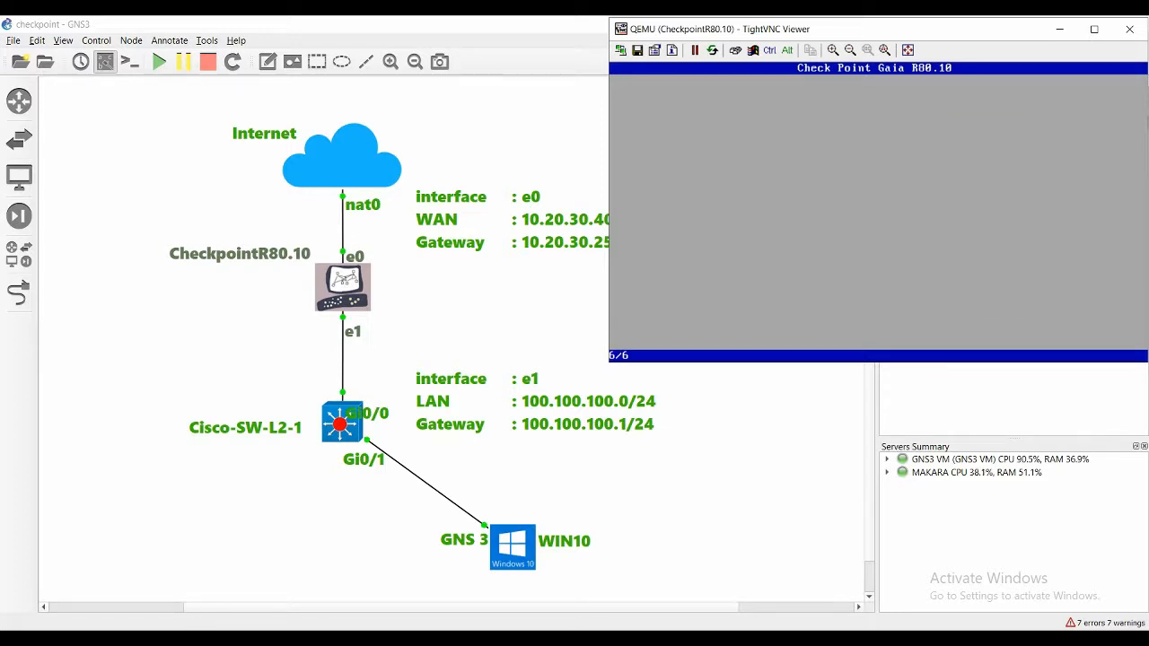
Open a Windows Command Prompt and start a continuous ping to 100.100.100.100
key("super+r")
key("Return")
type("ping 100.100.100.100 /t")
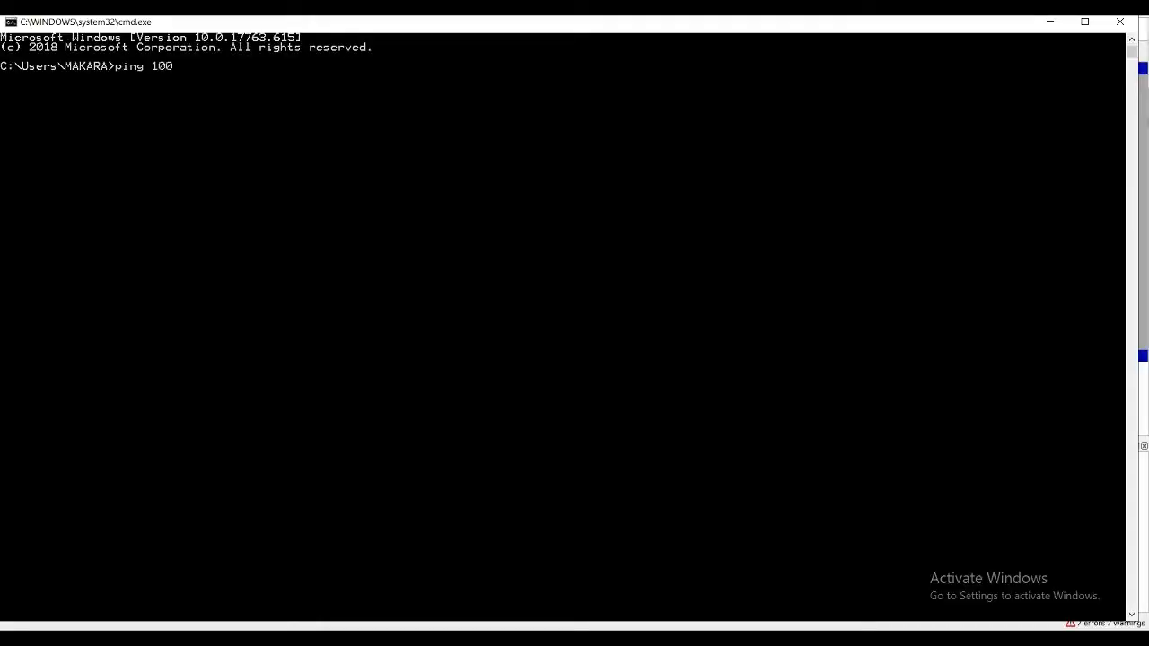
key("Return")
Shrink the ping window and place it below the switch in the topology, keeping the installer console in view
key("super+Down")
left_click_drag(934, 225, 448, 225)
left_click_drag(288, 22, 287, 454)
left_click(360, 453)
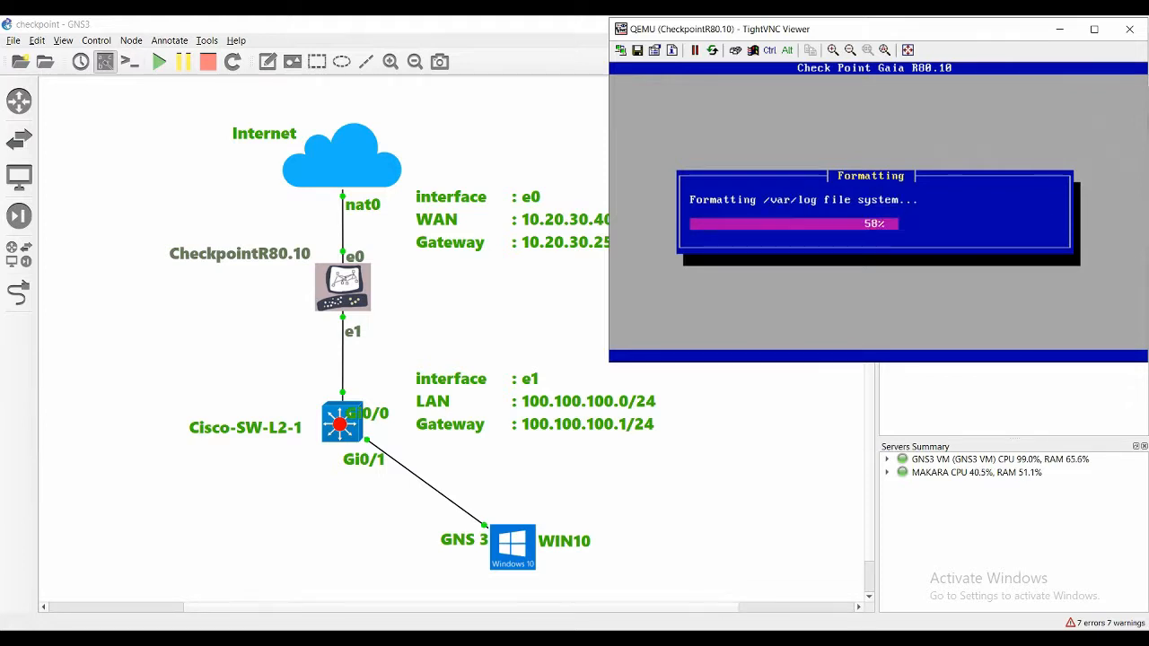
left_click(518, 301)
key("alt+Tab")
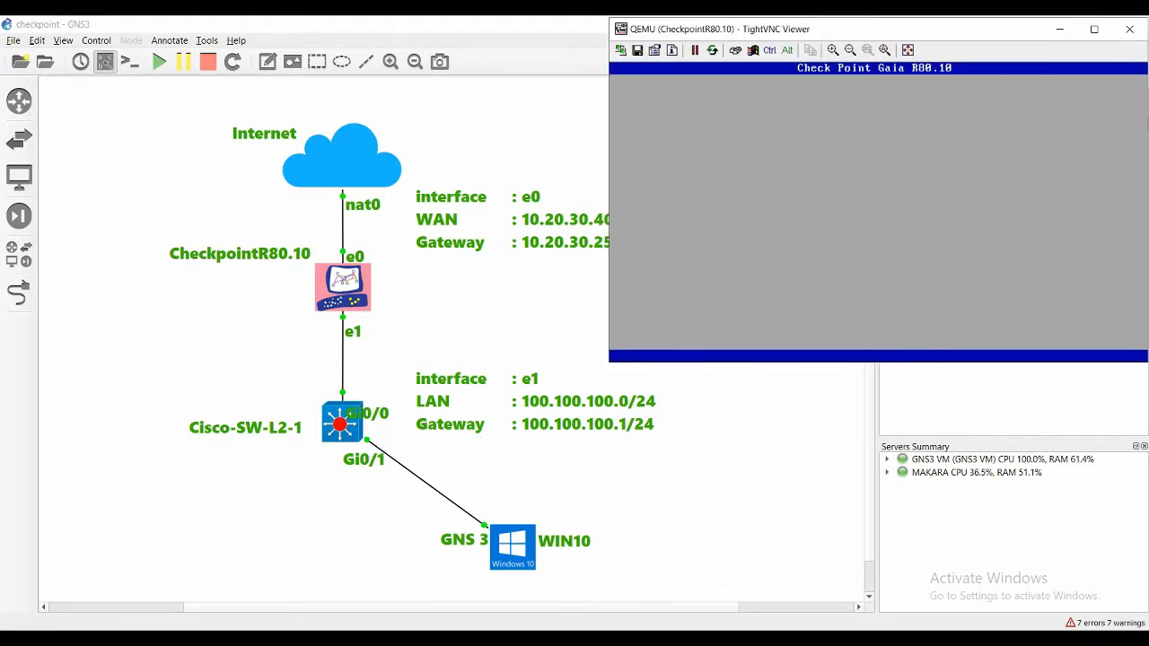
left_click(725, 638)
left_click(359, 455)
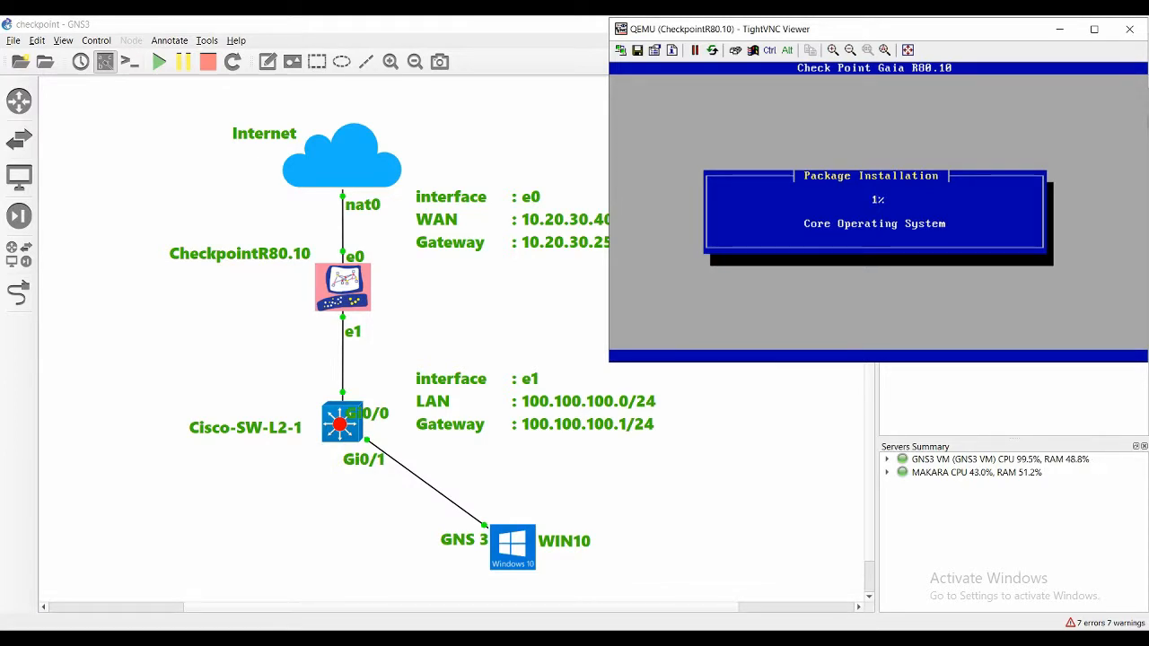
left_click(359, 455)
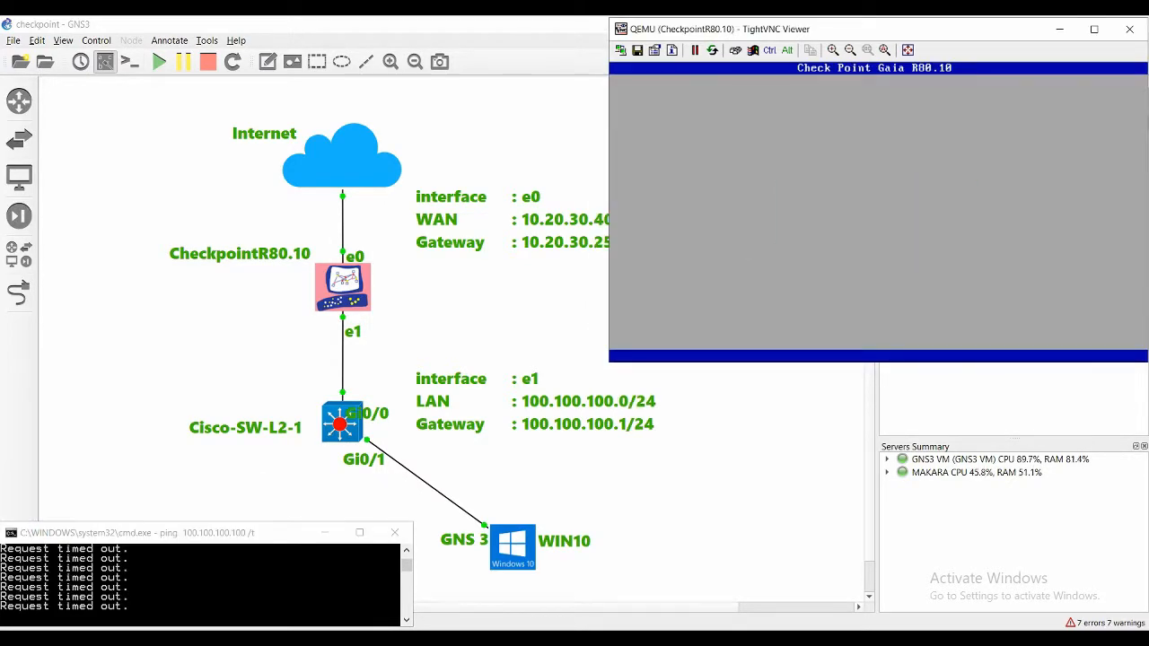
Restart the firewall to complete the Gaia installation and return to its console
key("Return")
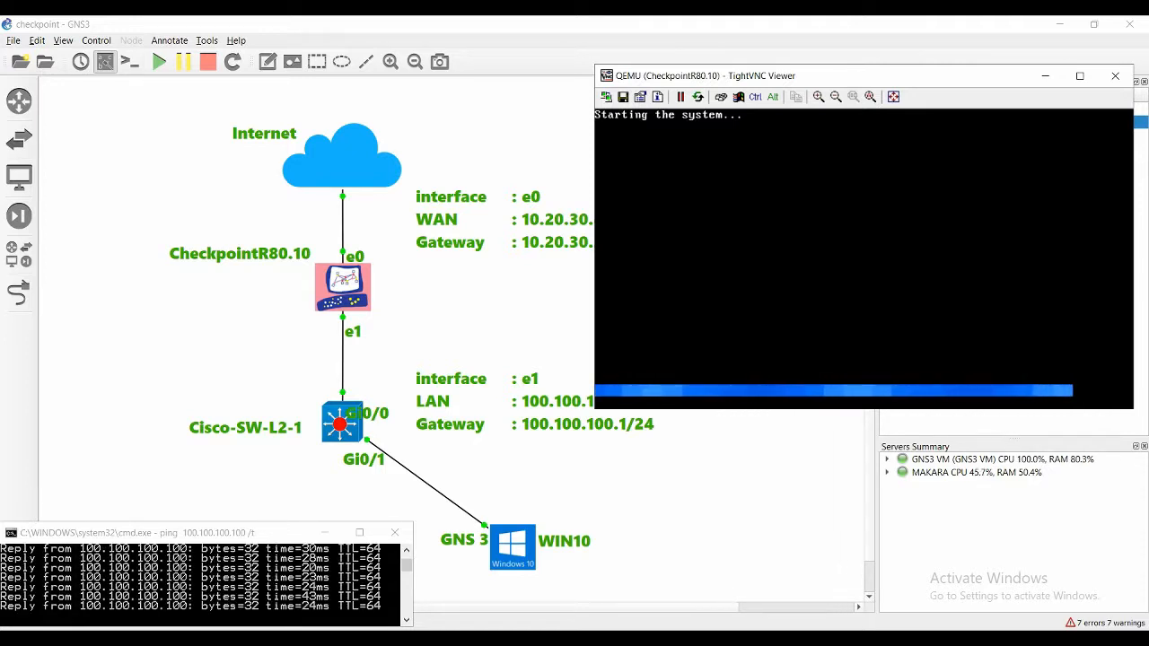
key("alt+Tab")
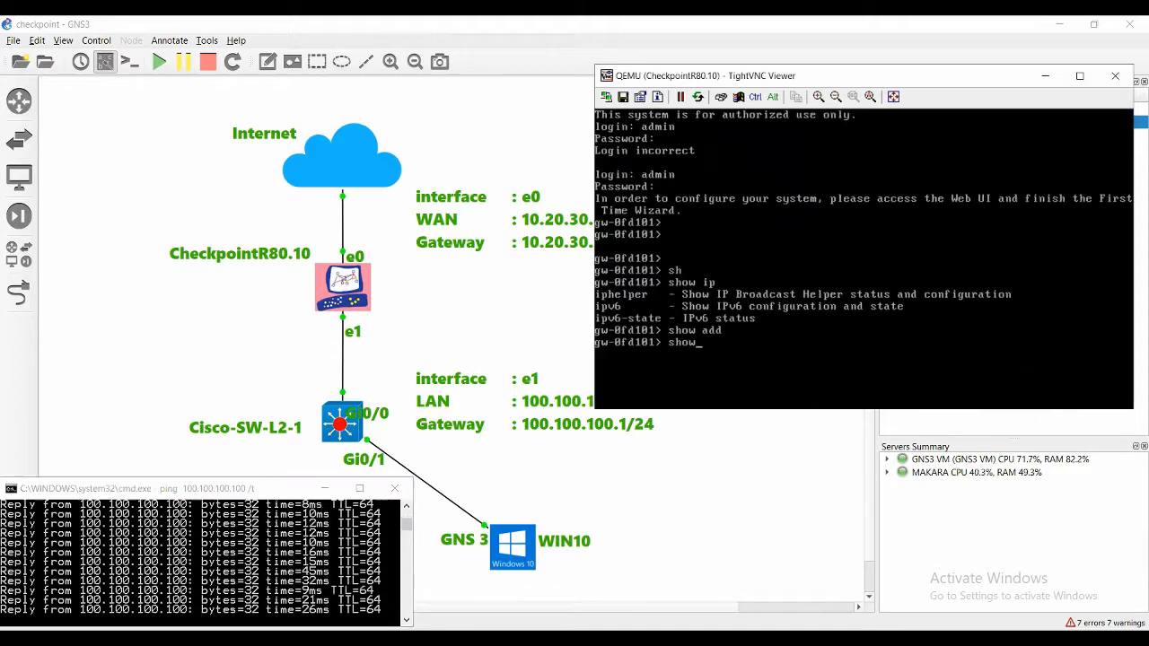
List the available show options on the firewall and run show interfaces
key("Tab")
key("Tab")
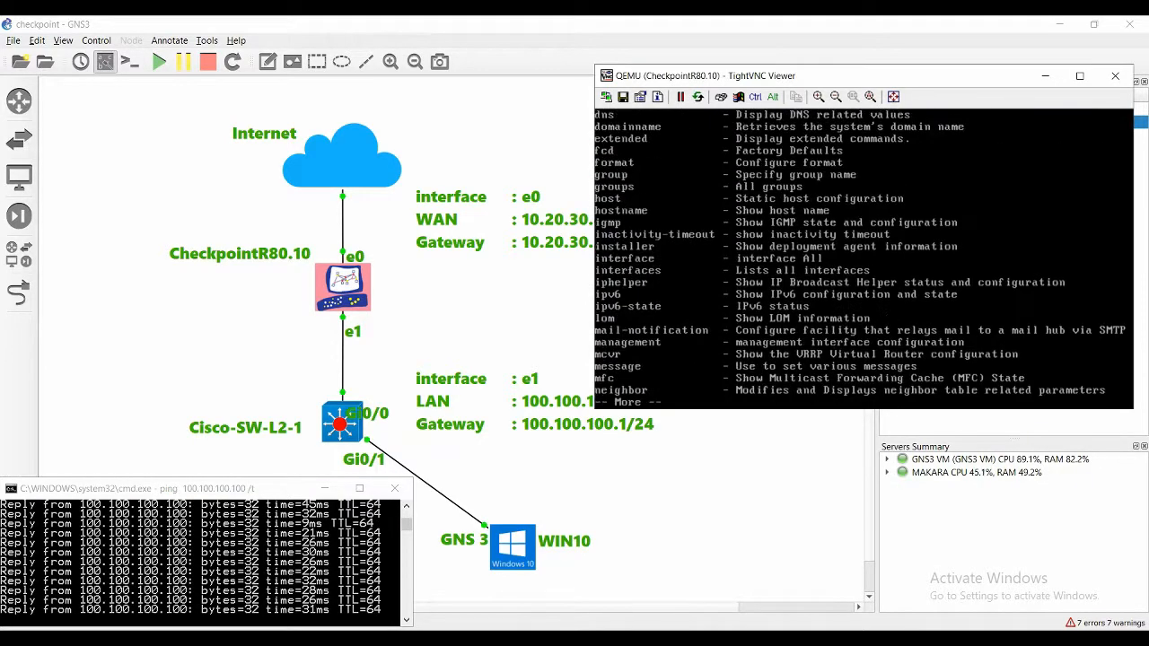
type("inter")
key("Tab")
type("s")
key("Tab")
key("Return")
Display the details of interfaces eth0 and eth1 with show interface
key("Up")
key("Tab")
key("BackSpace")
key("BackSpace")
key("Tab")
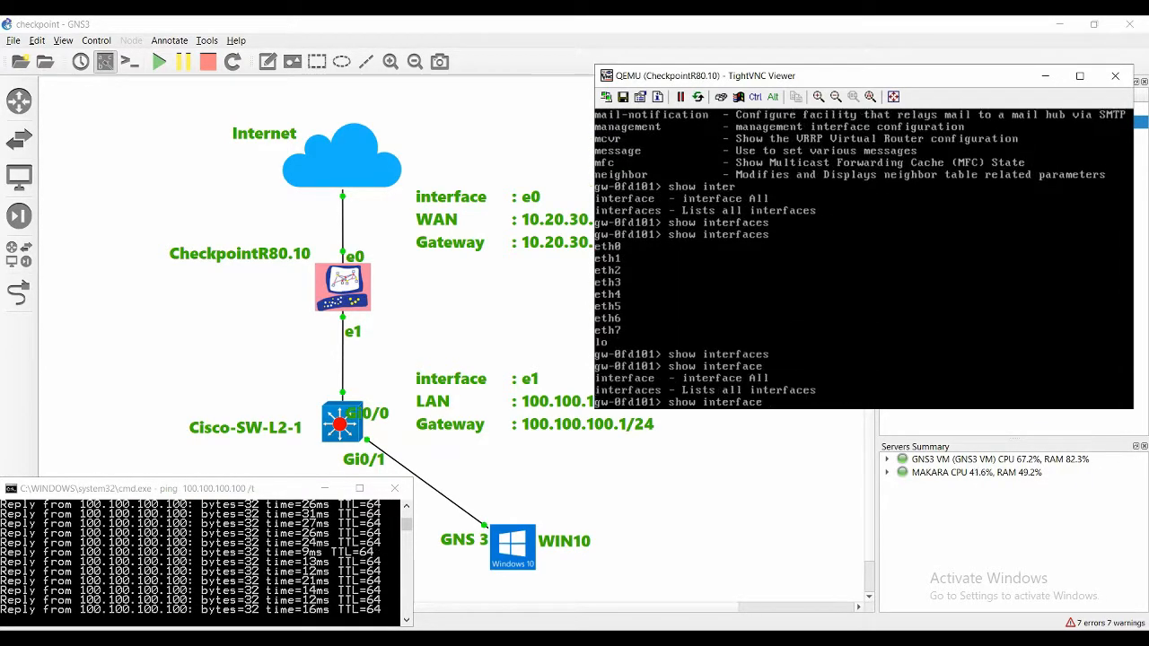
key("Tab")
type("e")
key("Tab")
key("Return")
key("Up")
type("0")
key("Return")
key("Up")
key("BackSpace")
type("101>")
key("Return")
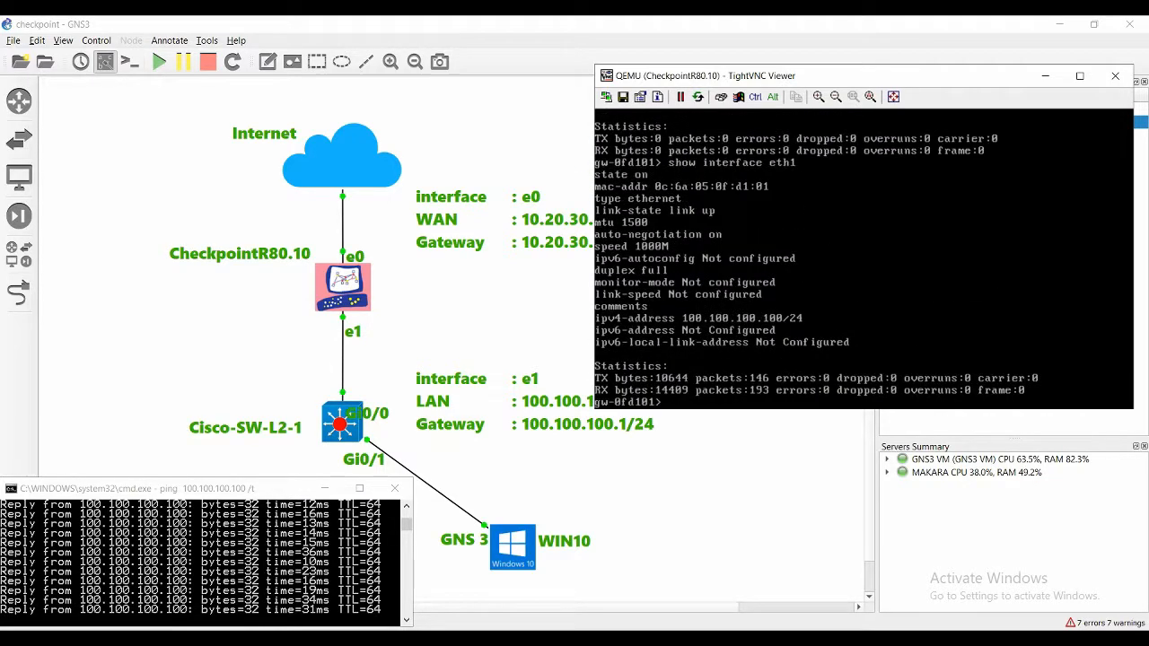
Ping 100.100.100.1 from the firewall console and stop the ping
type("ping 100.100.100.1")
key("Return")
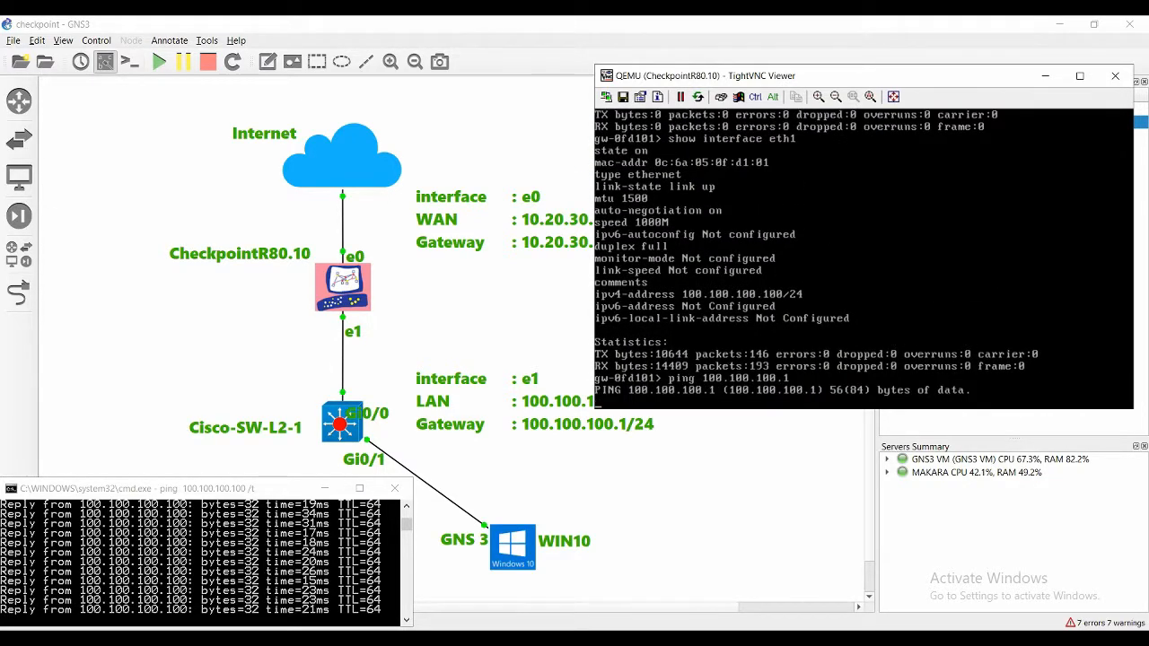
key("ctrl+c")
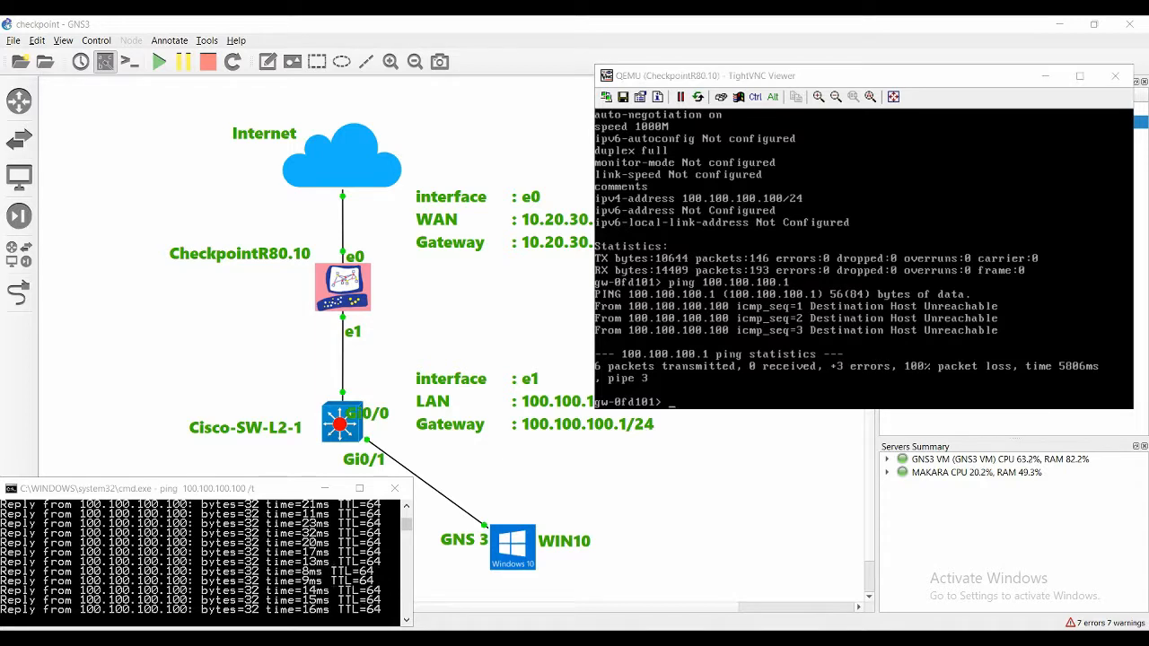